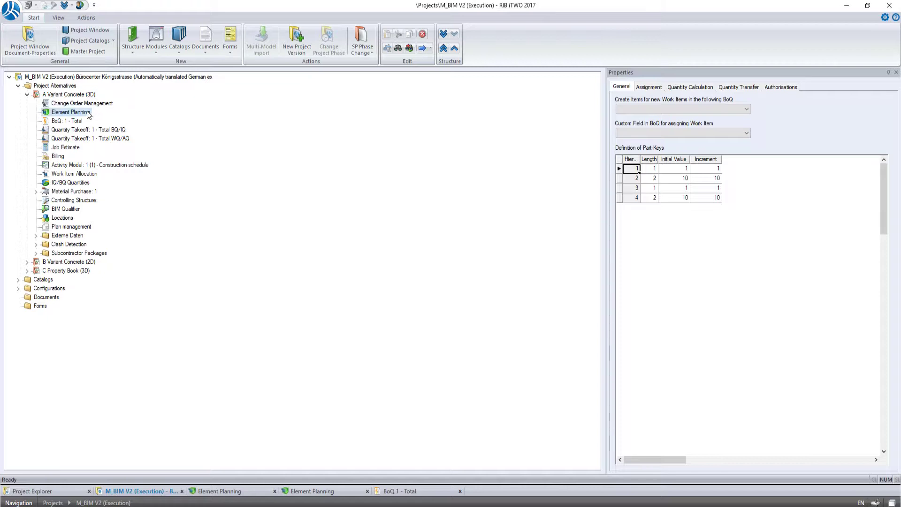
# Open the Element Planning of A Variant Concrete (3D) and filter its objects by the assigned element planning Code <Not Existing>.
pyautogui.doubleClick(70, 113)
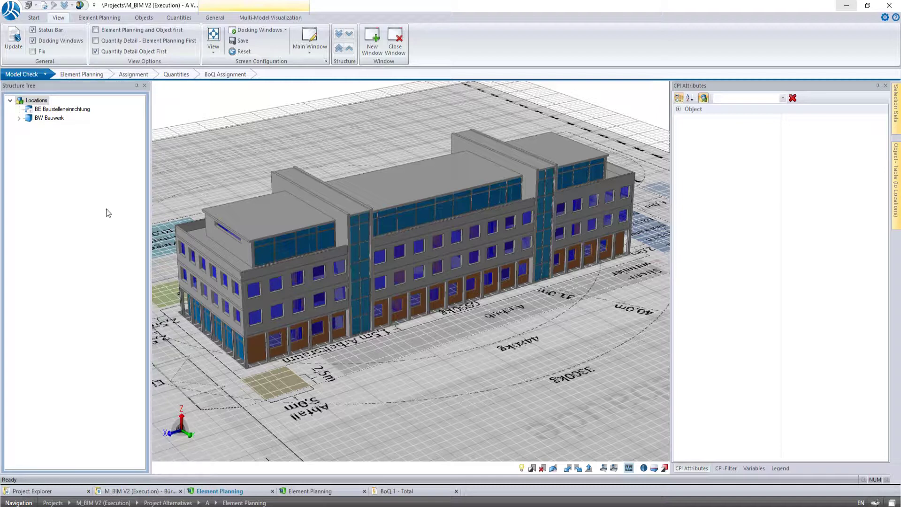
pyautogui.click(728, 467)
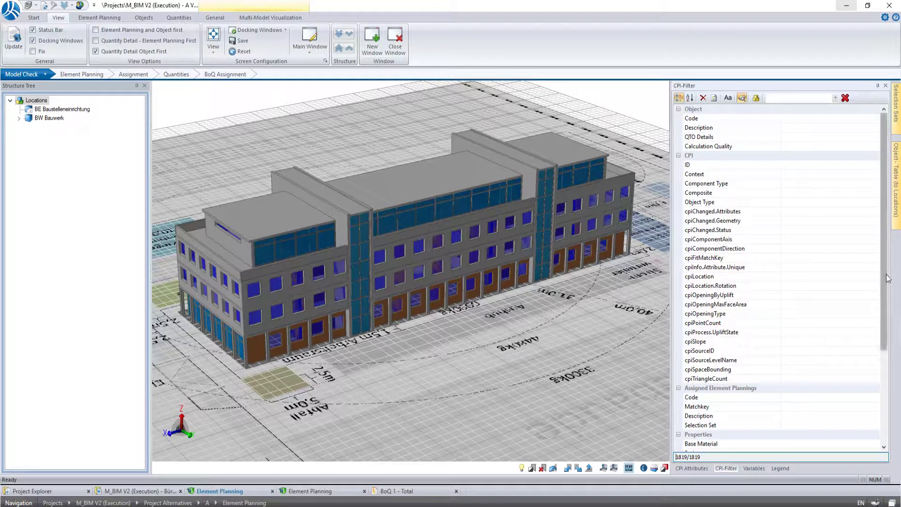
pyautogui.moveTo(887, 278); pyautogui.dragTo(888, 372)
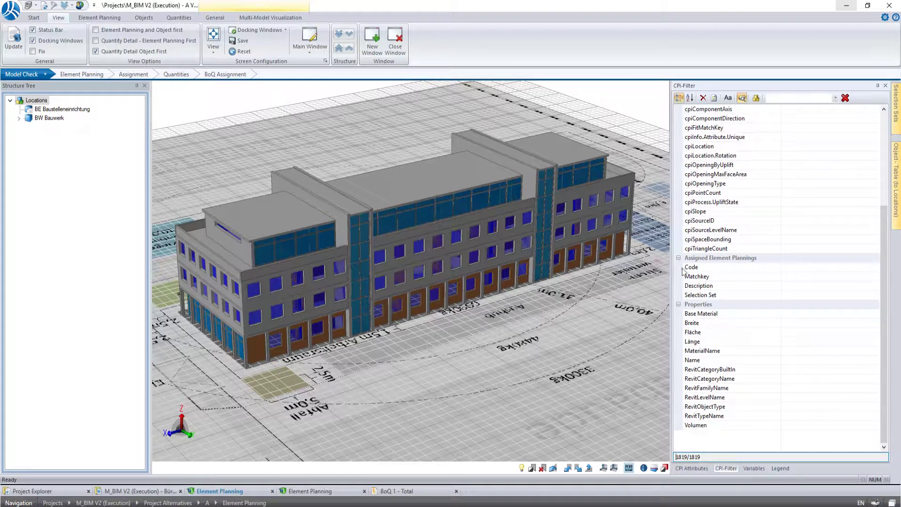
pyautogui.click(821, 268)
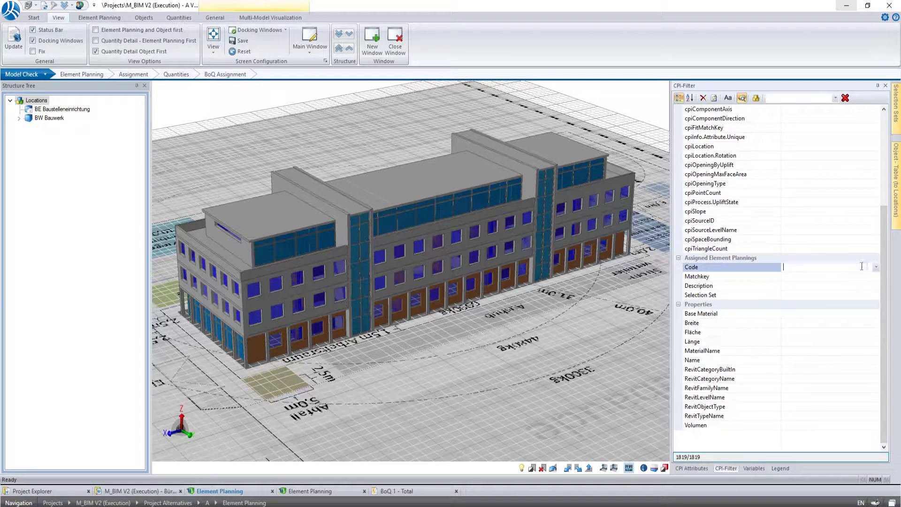
pyautogui.click(876, 267)
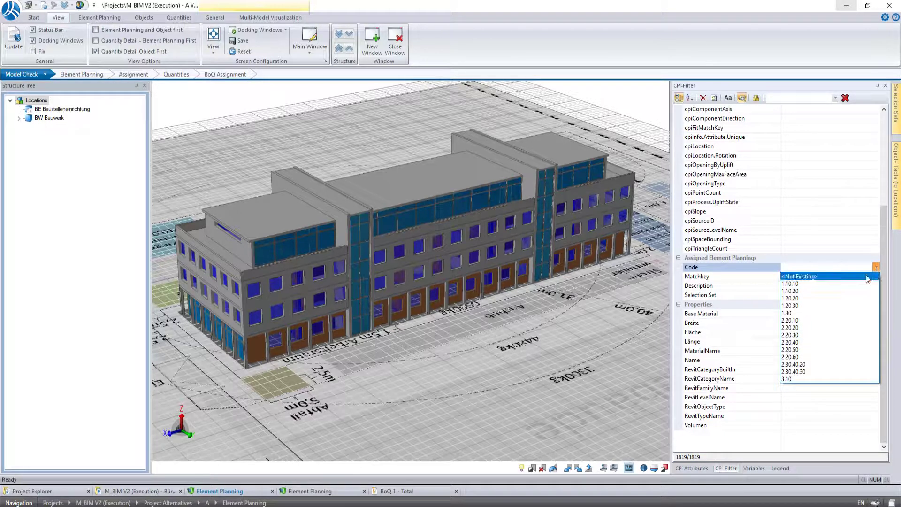
pyautogui.click(868, 277)
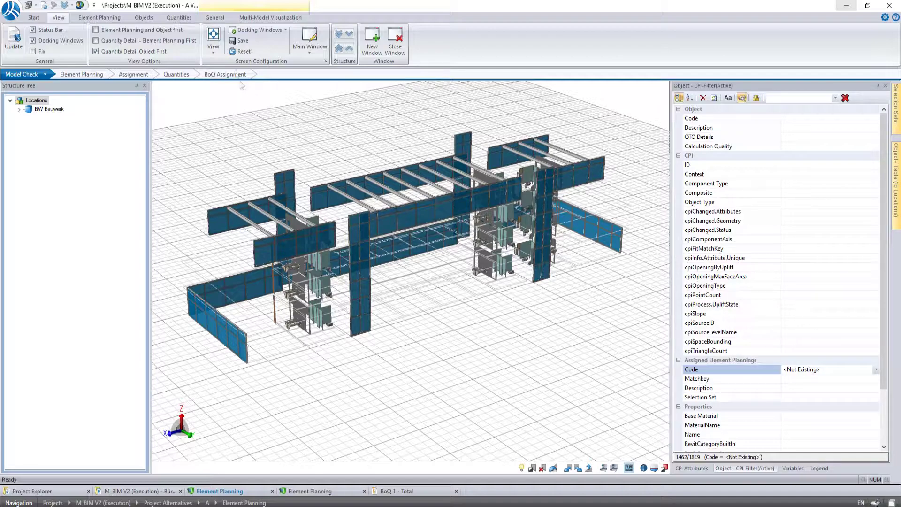
# Select a toilet on the lowest floor of the filtered 3D model to see its CPI attributes.
pyautogui.click(215, 17)
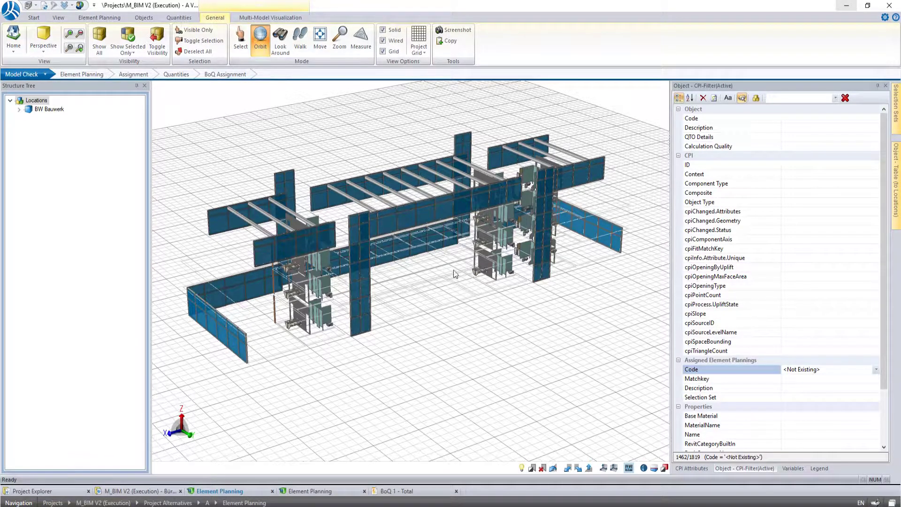
pyautogui.moveTo(455, 274); pyautogui.dragTo(474, 291)
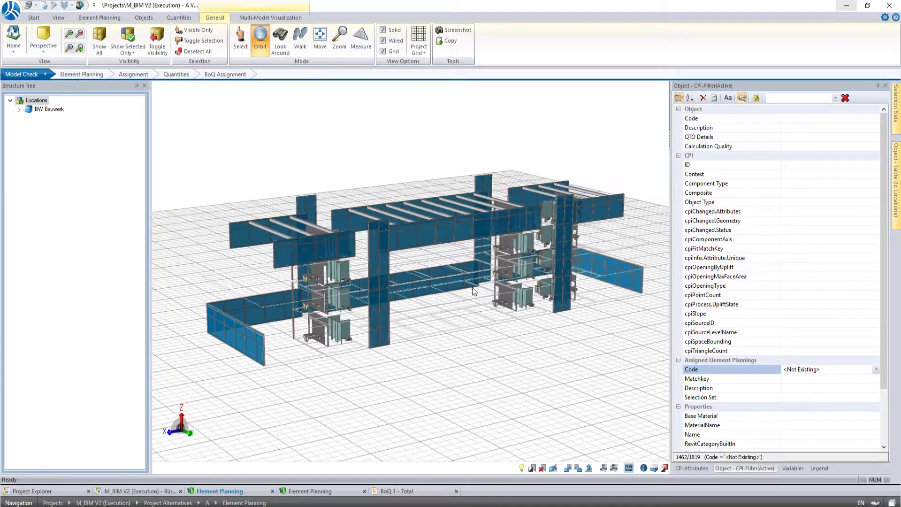
pyautogui.scroll(4, 474, 291)
pyautogui.scroll(2, 460, 281)
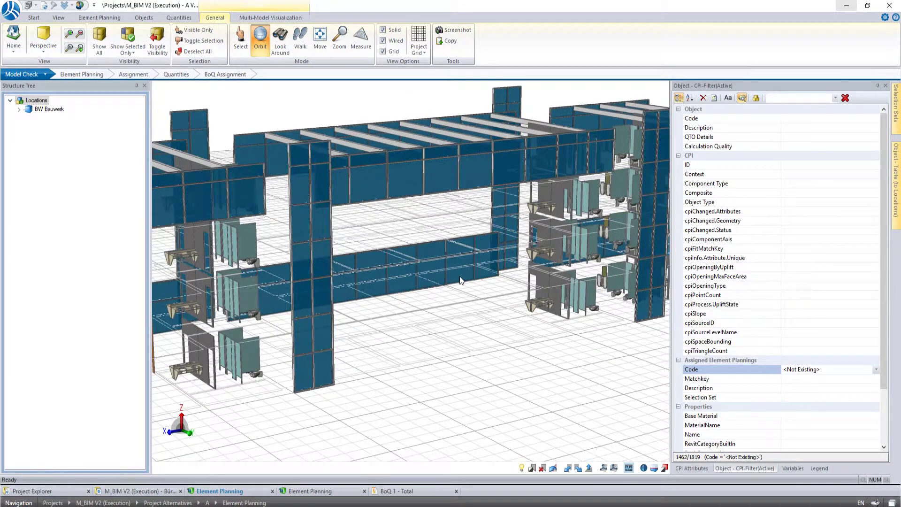
pyautogui.moveTo(460, 280); pyautogui.dragTo(463, 280)
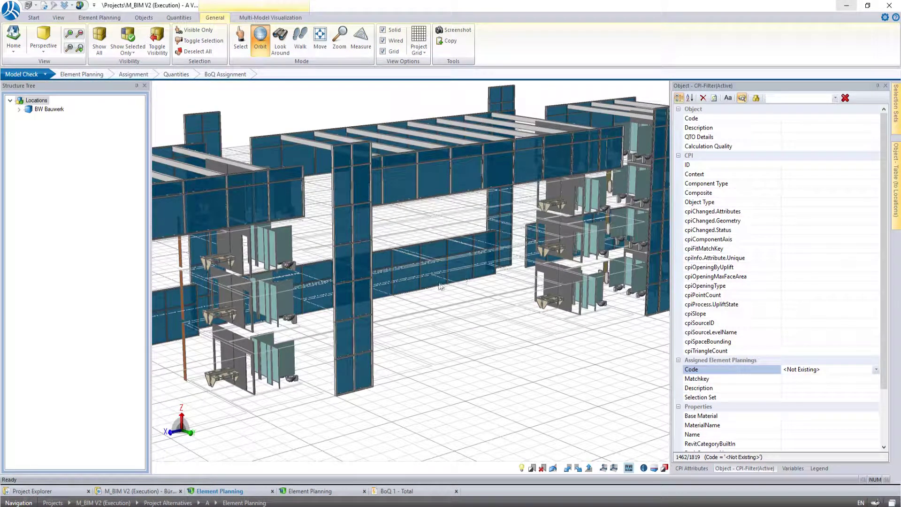
pyautogui.click(240, 38)
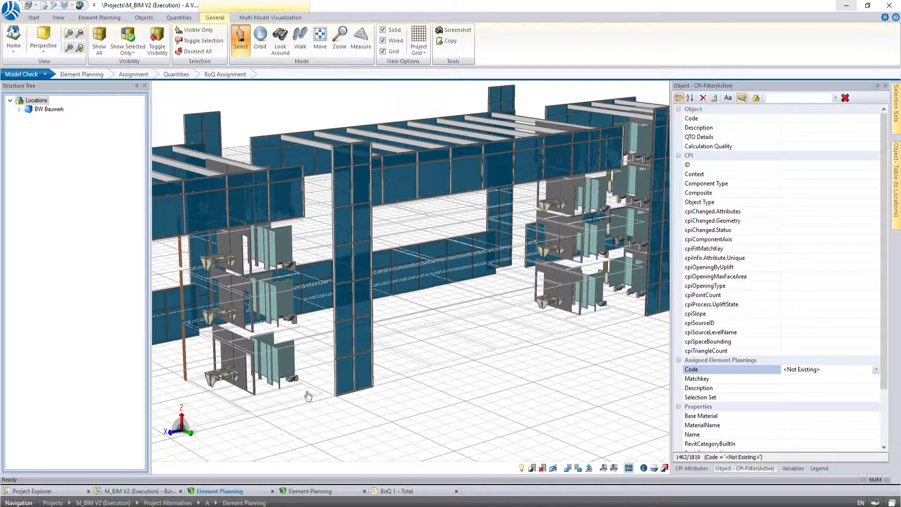
pyautogui.click(292, 380)
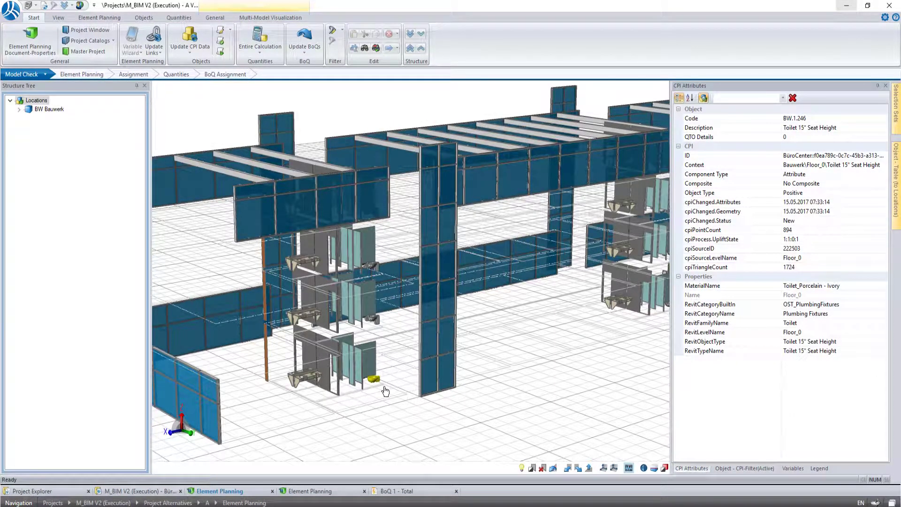
# Copy the selected toilet's Description value, Toilet 15" Seat Height, from its CPI attributes.
pyautogui.click(775, 128)
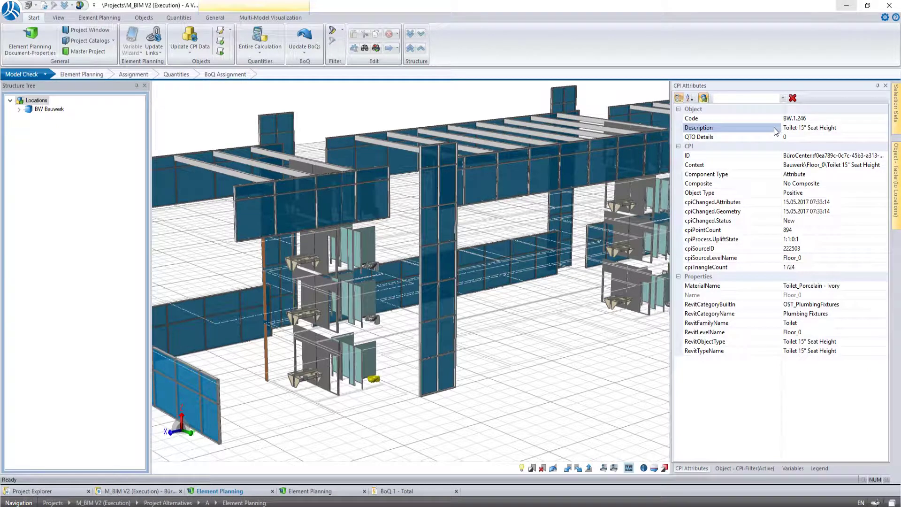
pyautogui.moveTo(847, 128); pyautogui.dragTo(782, 128)
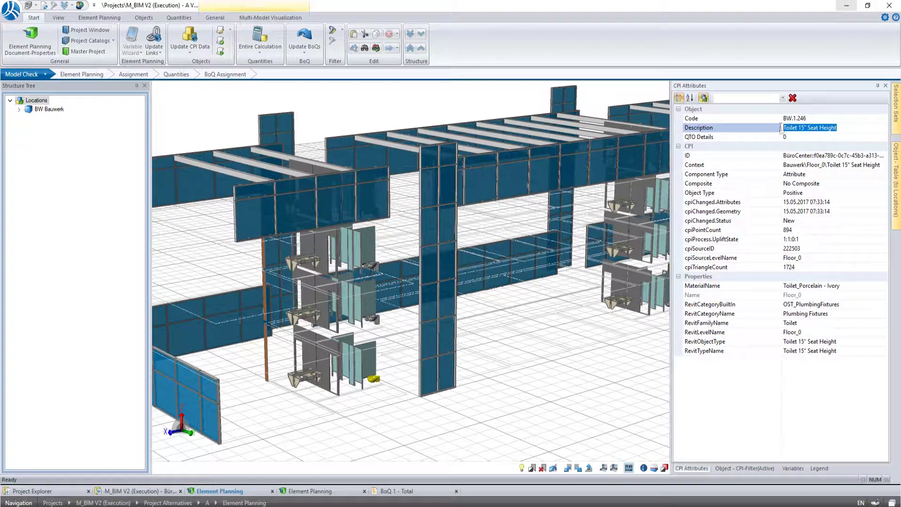
pyautogui.rightClick(799, 130)
pyautogui.click(827, 158)
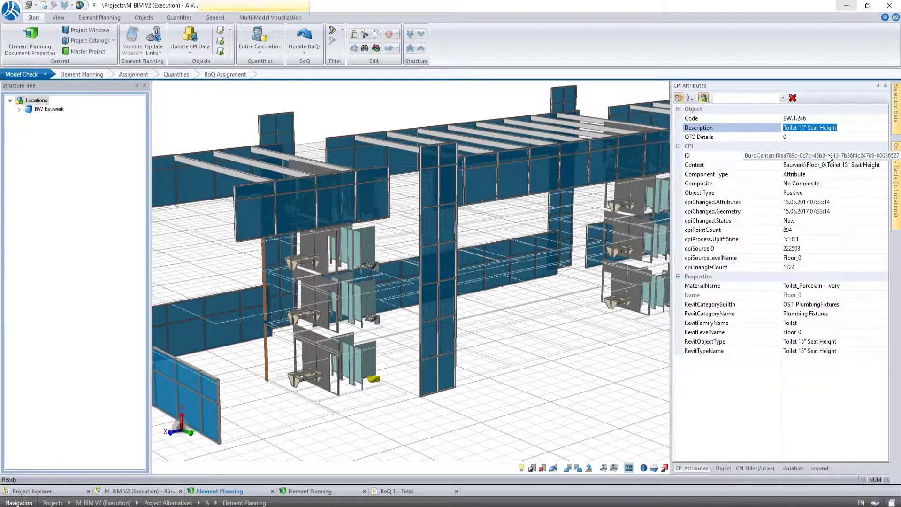
# Clear the active CPI filter and filter the objects by the copied Description, Toilet 15" Seat Height.
pyautogui.click(765, 469)
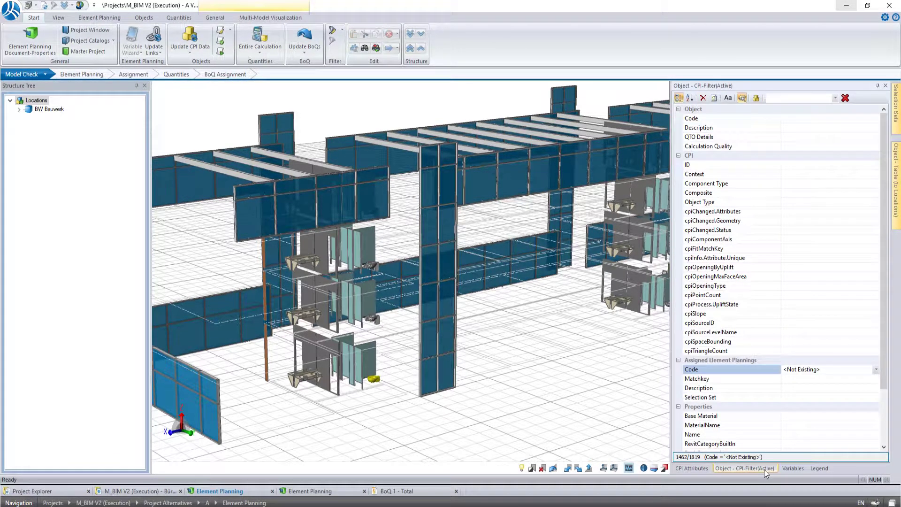
pyautogui.click(704, 99)
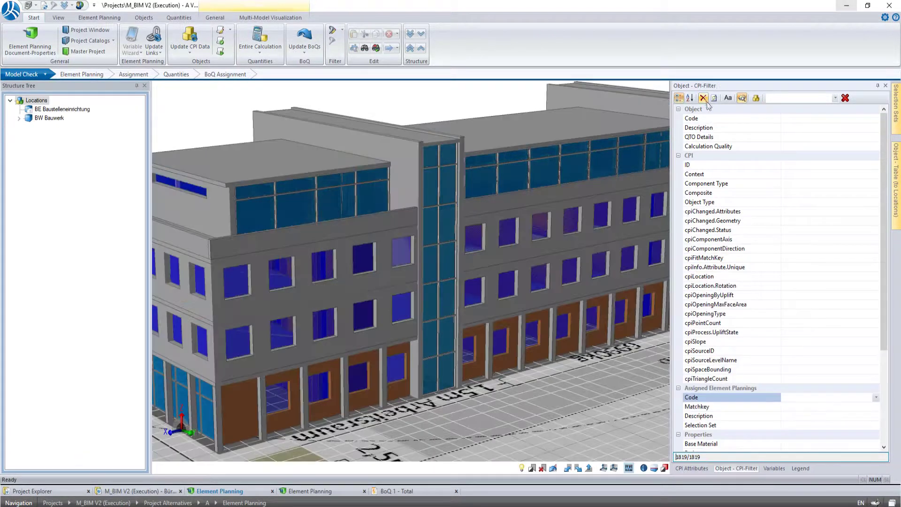
pyautogui.click(798, 130)
pyautogui.rightClick(793, 129)
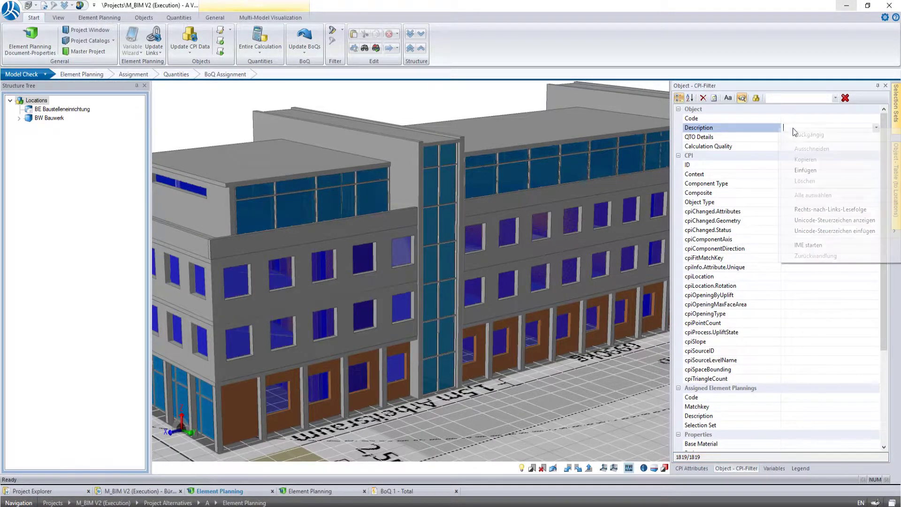
pyautogui.click(863, 173)
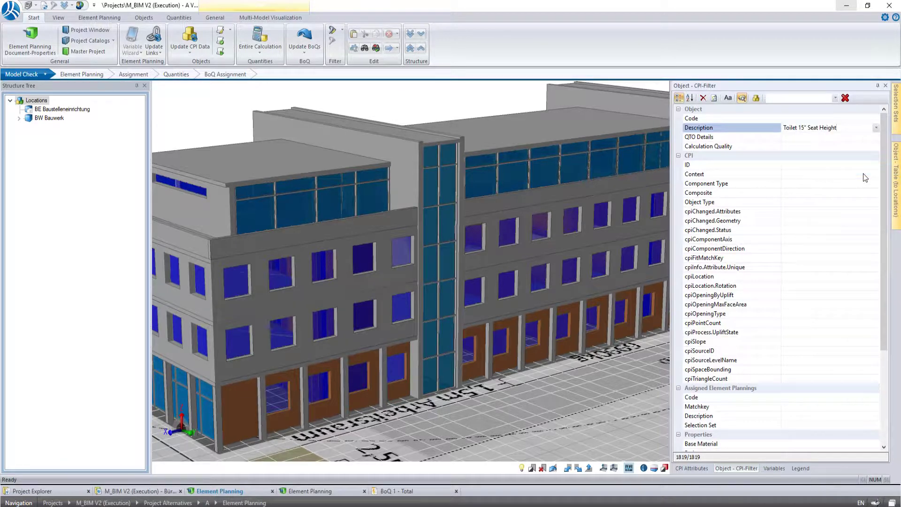
pyautogui.press('Return')
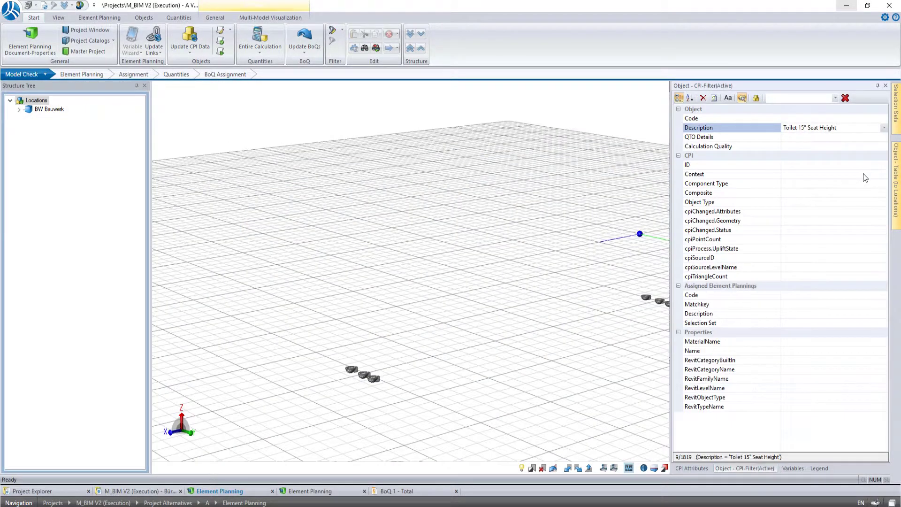
pyautogui.moveTo(550, 294); pyautogui.dragTo(457, 234)
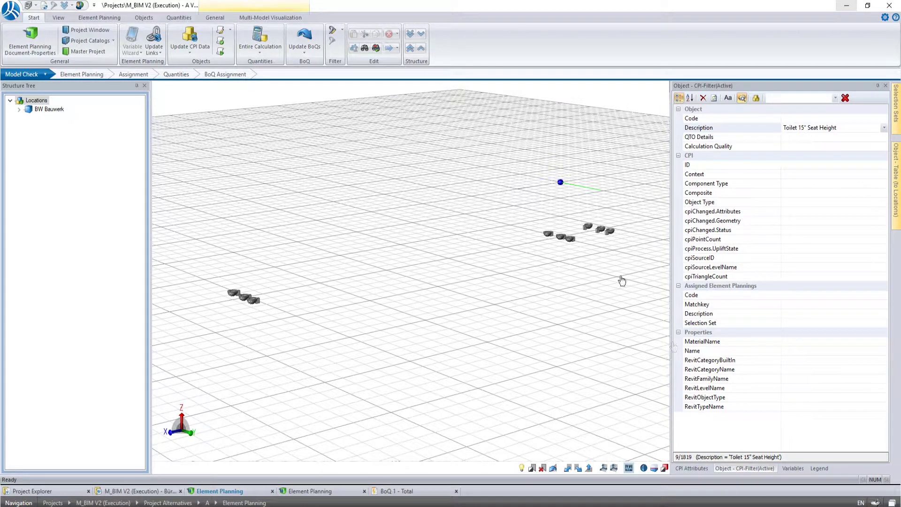
# Replace the Description filter with the assigned element planning Code <Not Existing>.
pyautogui.click(703, 99)
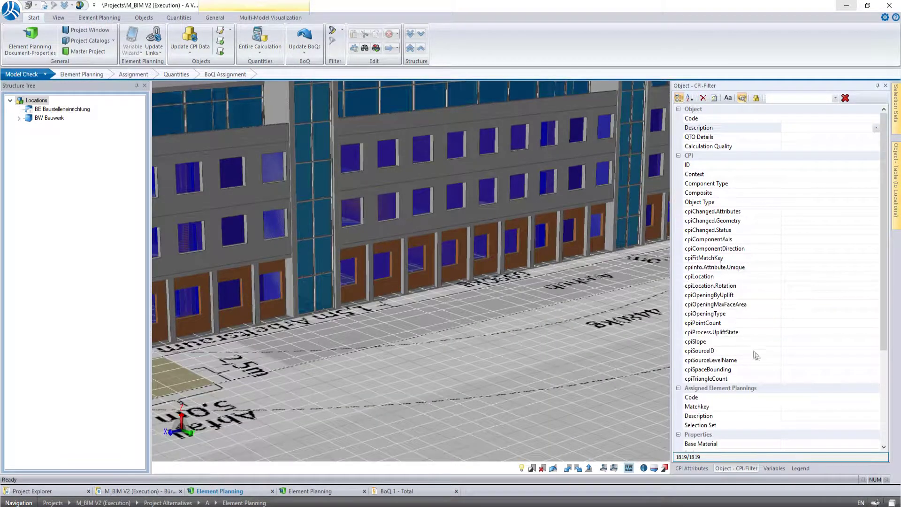
pyautogui.click(853, 398)
pyautogui.click(876, 398)
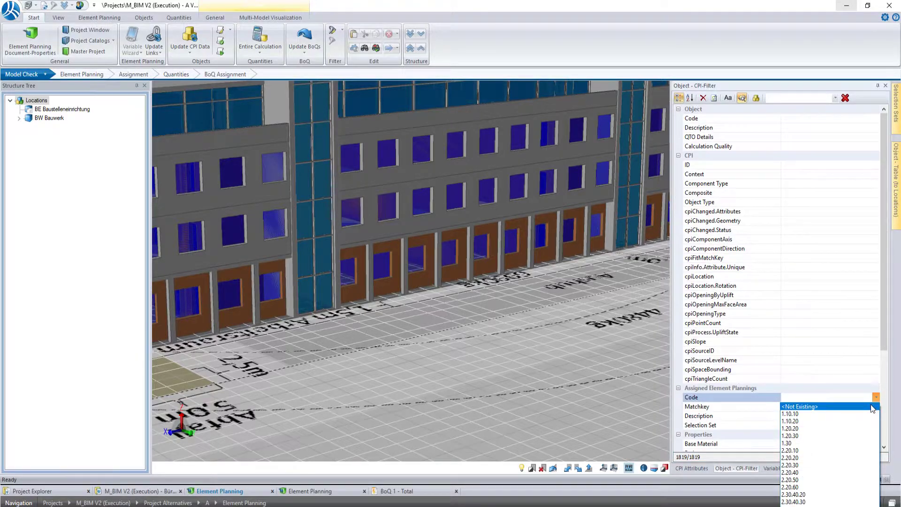
pyautogui.click(826, 407)
# Compare the CPI attributes of the lowest-floor toilet with those of the toilet one floor above.
pyautogui.scroll(-3, 417, 281)
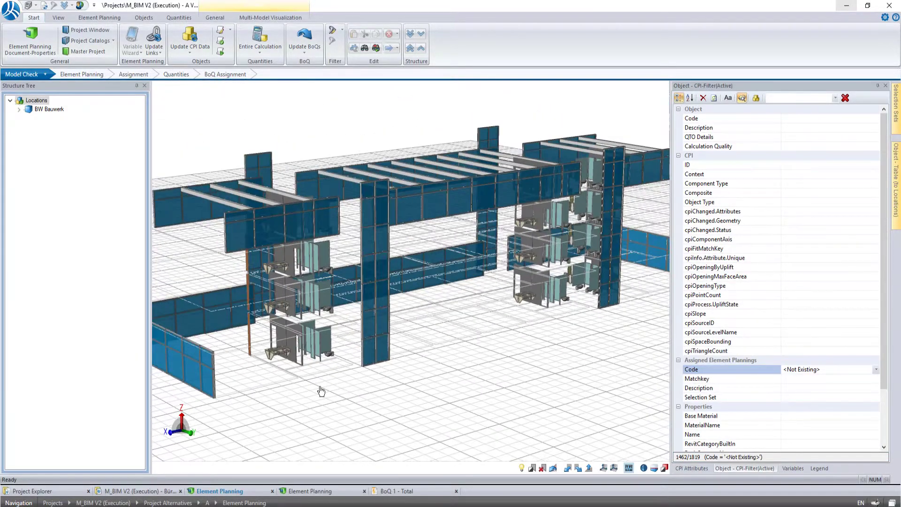
pyautogui.scroll(8, 262, 423)
pyautogui.scroll(-5, 330, 305)
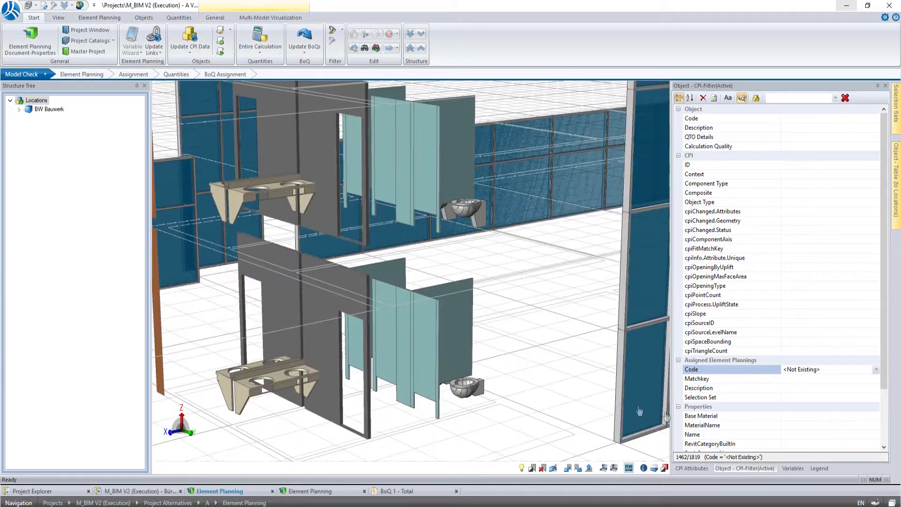
pyautogui.click(691, 468)
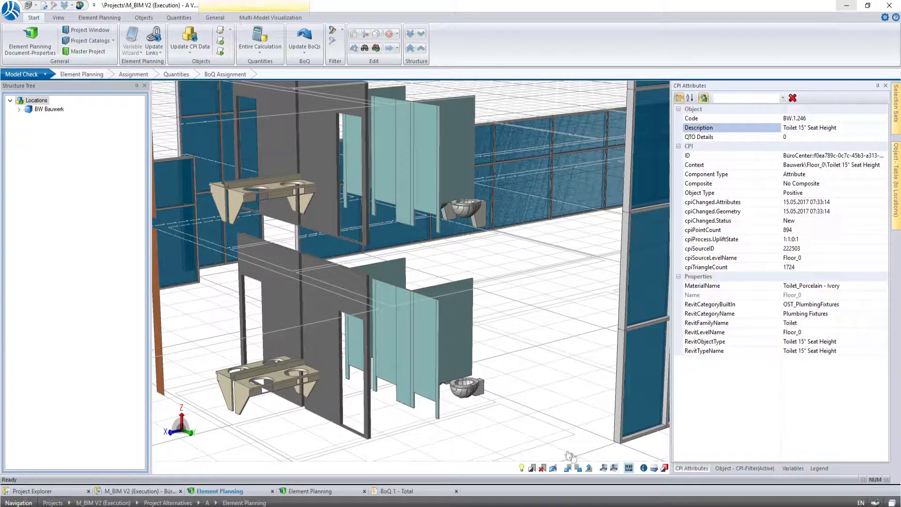
pyautogui.click(474, 391)
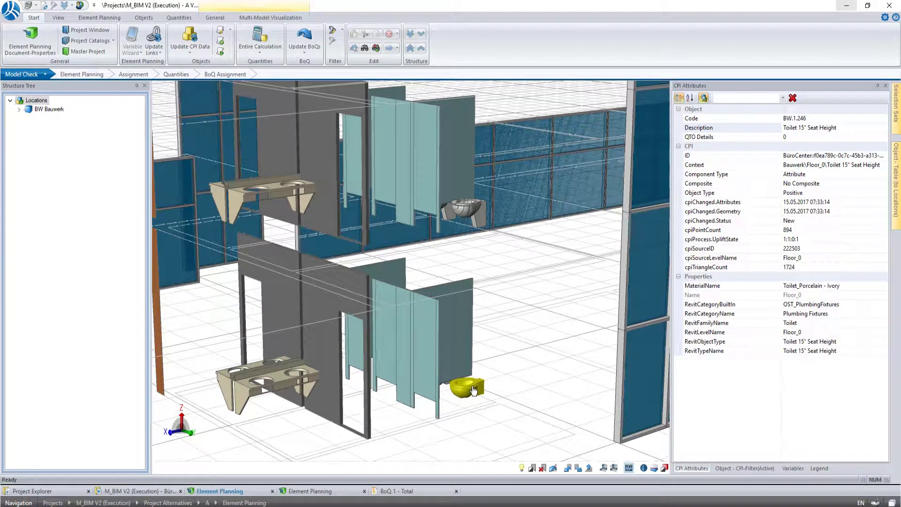
pyautogui.click(474, 218)
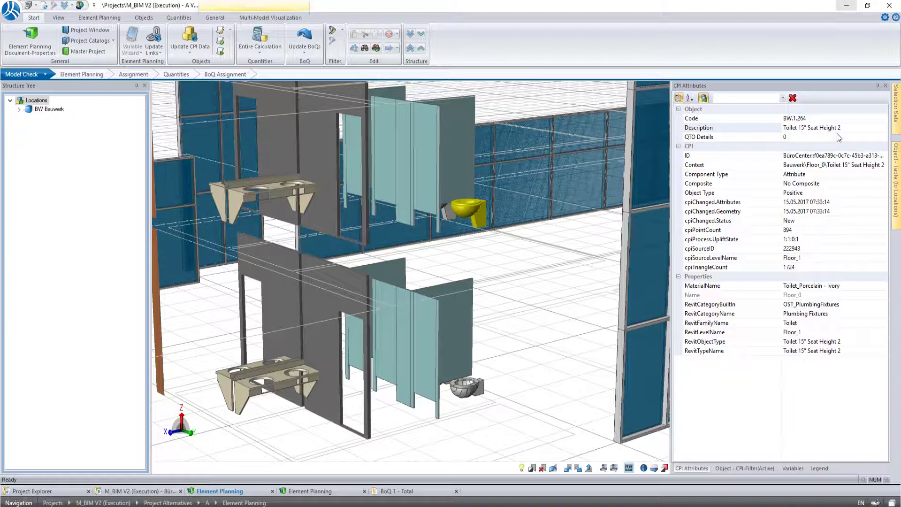
# Clear the Code filter and filter the objects by Description with the wildcard Toilet*.
pyautogui.click(742, 469)
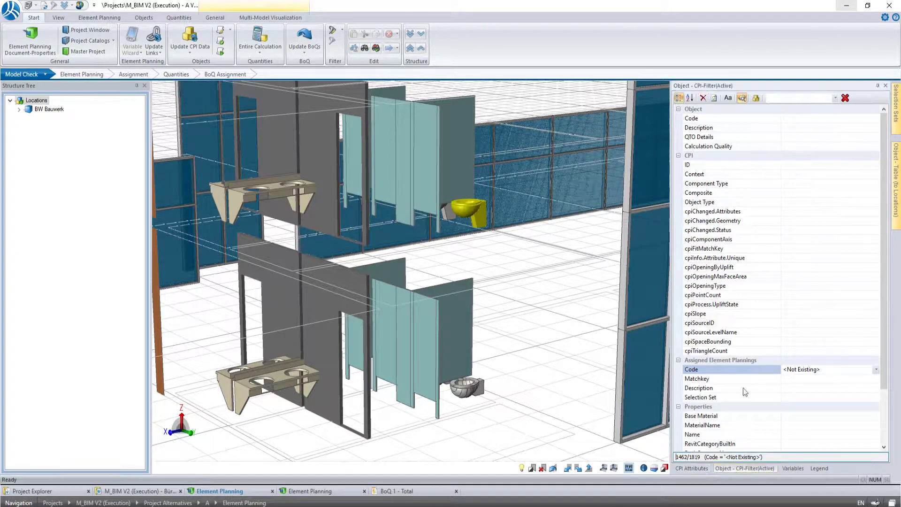
pyautogui.click(703, 98)
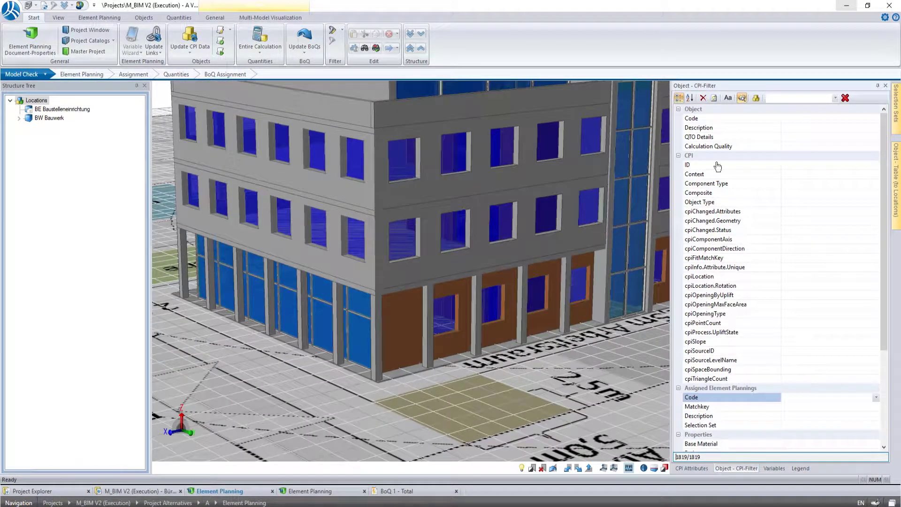
pyautogui.click(819, 128)
pyautogui.write('T')
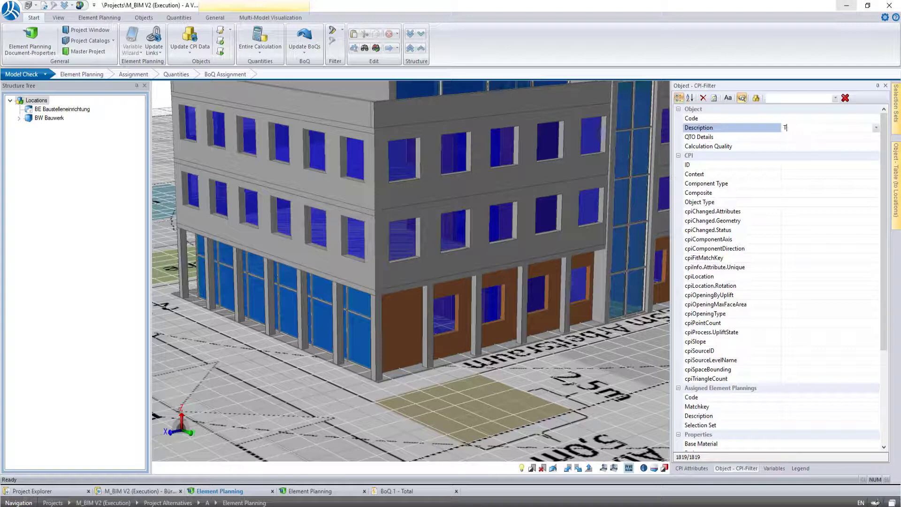
pyautogui.write('oilet*')
pyautogui.press('Return')
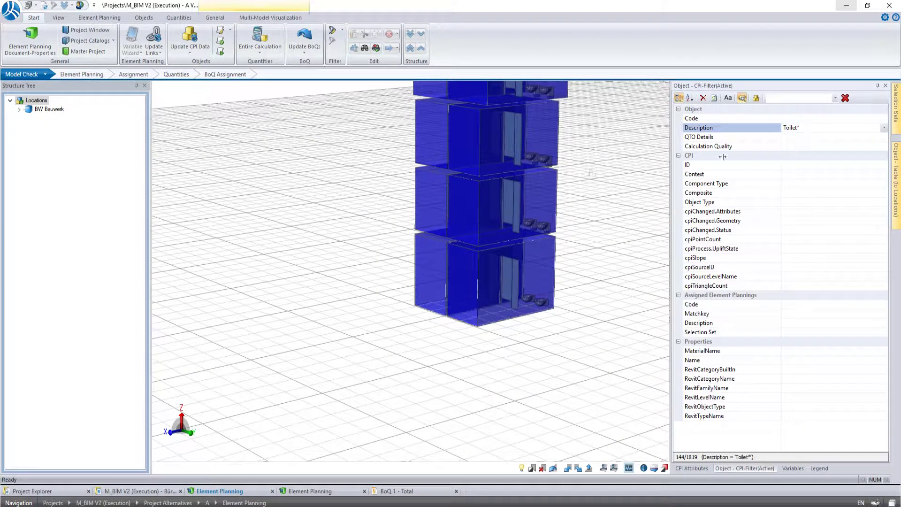
pyautogui.scroll(-5, 225, 392)
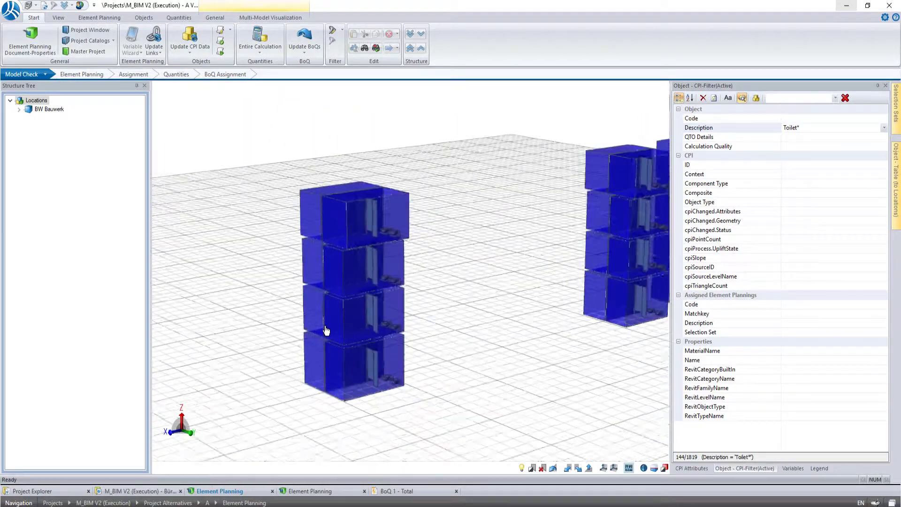
pyautogui.moveTo(530, 334); pyautogui.dragTo(449, 351, button='middle')
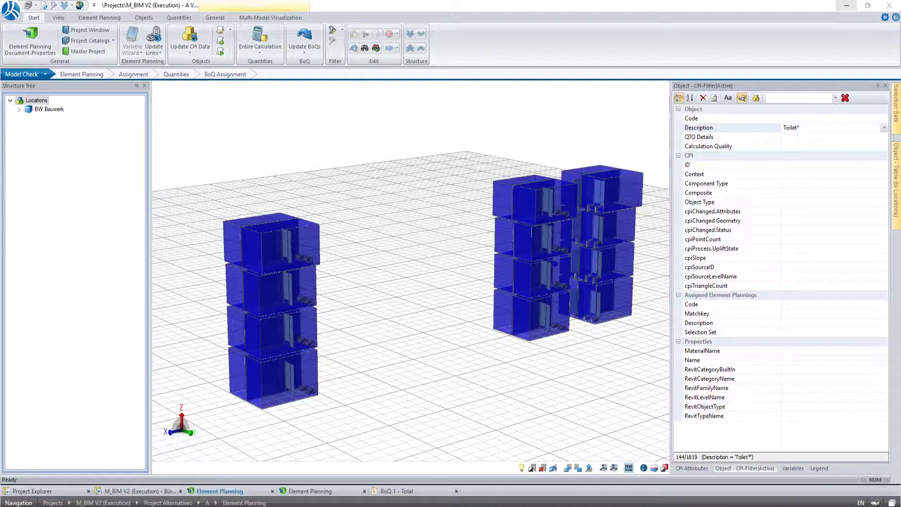
# Narrow the Description filter to Toilet 15* so that only the 15-inch toilets are isolated.
pyautogui.click(798, 128)
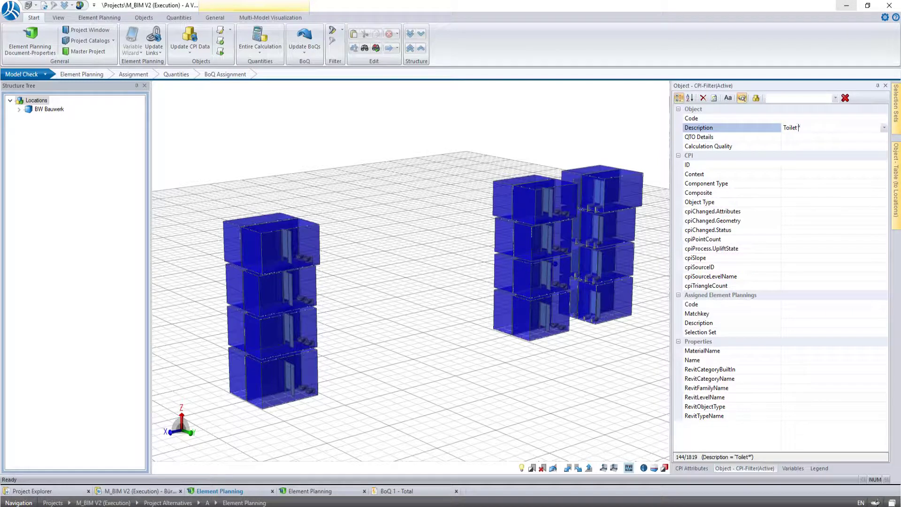
pyautogui.write('15')
pyautogui.press('Return')
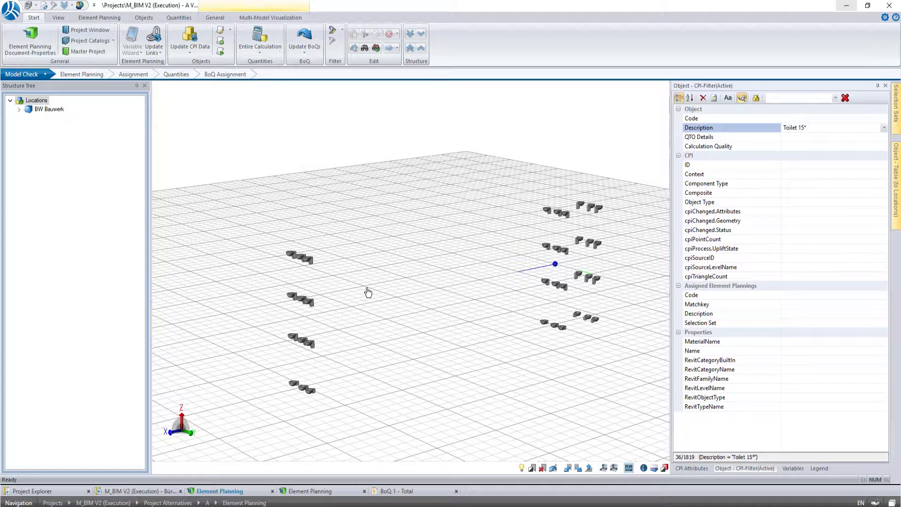
pyautogui.moveTo(368, 292); pyautogui.dragTo(361, 276)
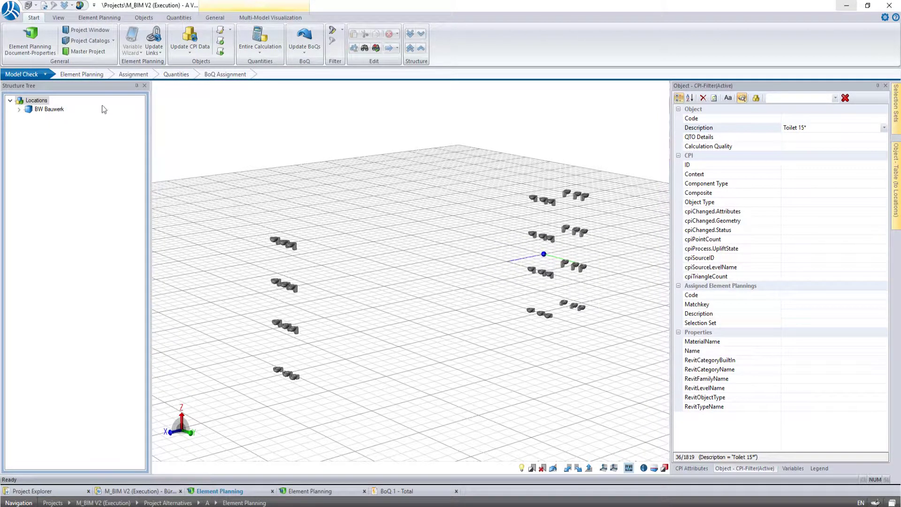
# Add a work item under Gas and water plumbing work; pipes, fittings in Element Planning, described as Wash-down WC, wall hung, white.
pyautogui.click(106, 76)
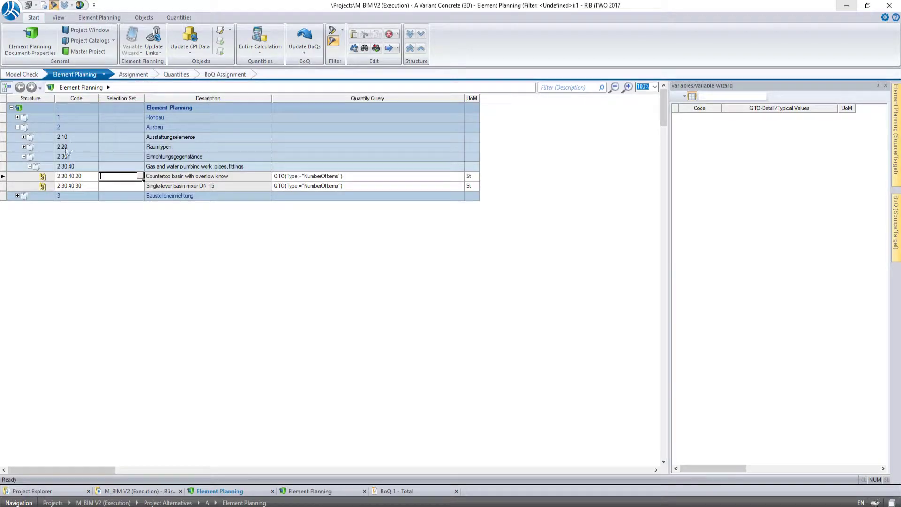
pyautogui.click(50, 169)
pyautogui.rightClick(50, 170)
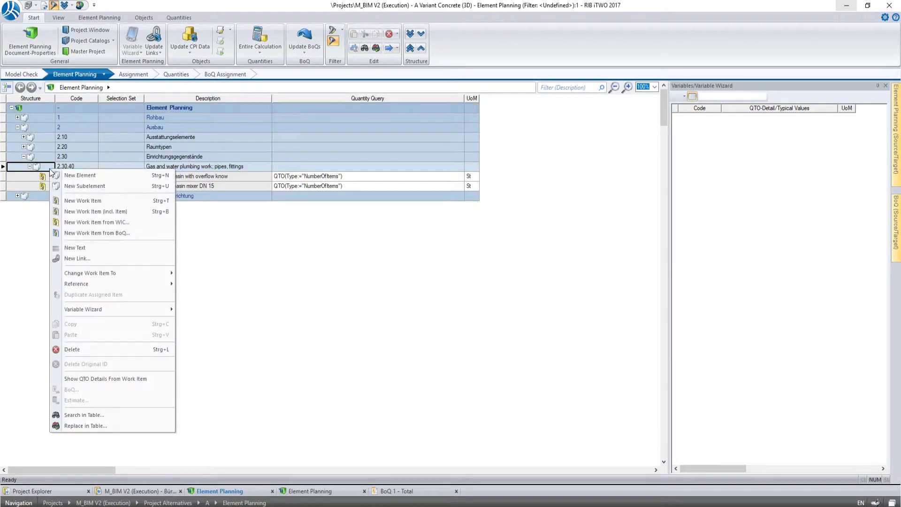
pyautogui.click(131, 201)
pyautogui.click(156, 195)
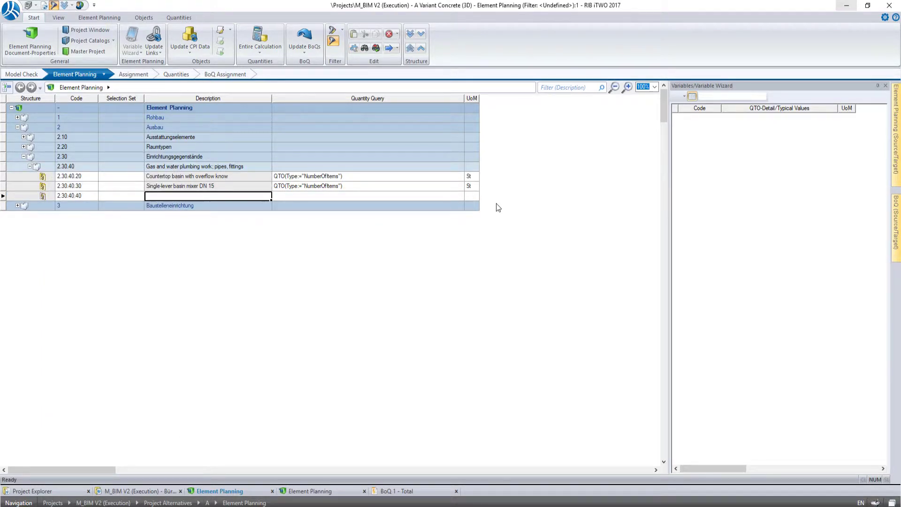
pyautogui.write('Wash-down WC, wall hung, white')
# Give the new work item the quantity query QTO(Type:="NumberOfItems";UoM:="Pc") and the unit of measure Pc.
pyautogui.press('Tab')
pyautogui.write('QTO(')
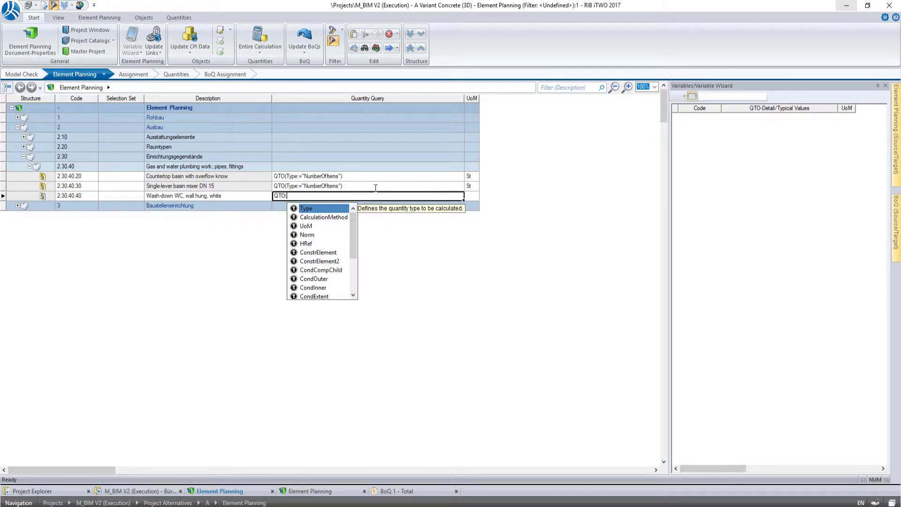
pyautogui.press('Return')
pyautogui.press('Return')
pyautogui.write(')')
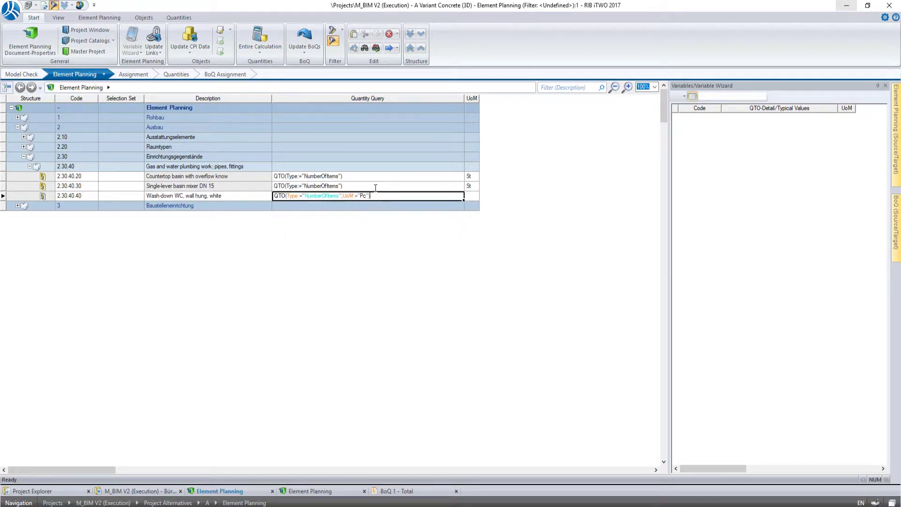
pyautogui.press('Tab')
pyautogui.write('P')
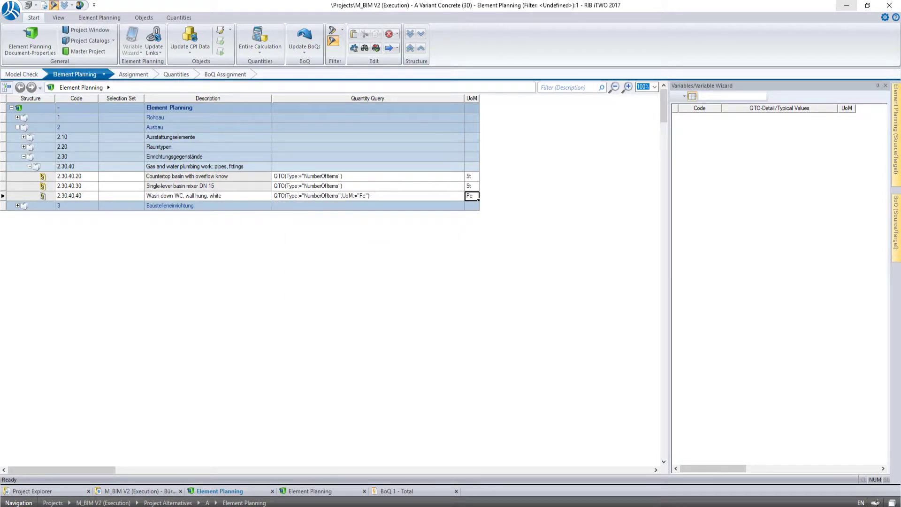
pyautogui.click(425, 195)
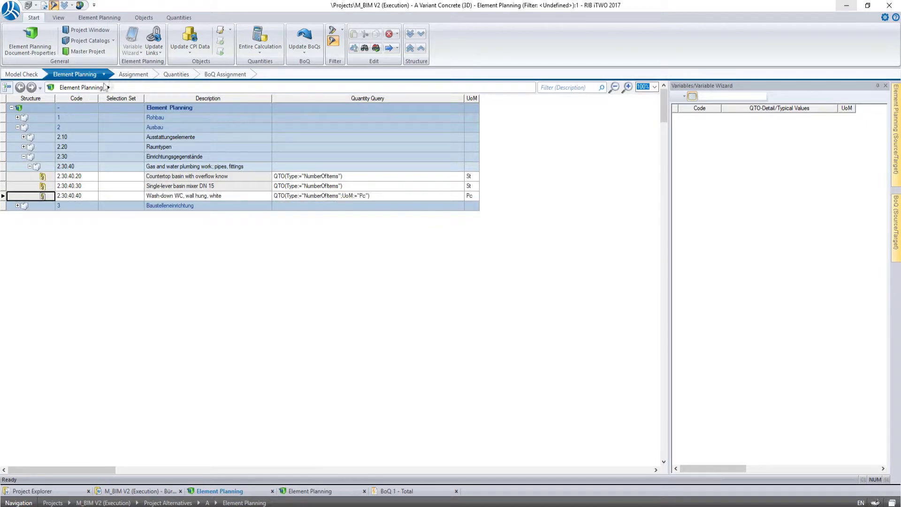
# Switch to the Assignment view and select the Wash-down WC, wall hung, white item in the element planning tree.
pyautogui.click(154, 75)
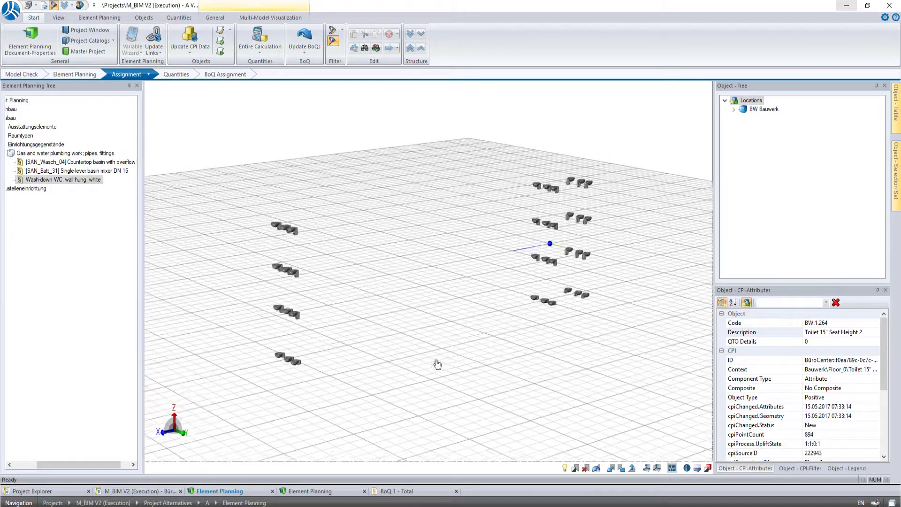
pyautogui.moveTo(87, 465); pyautogui.dragTo(39, 465)
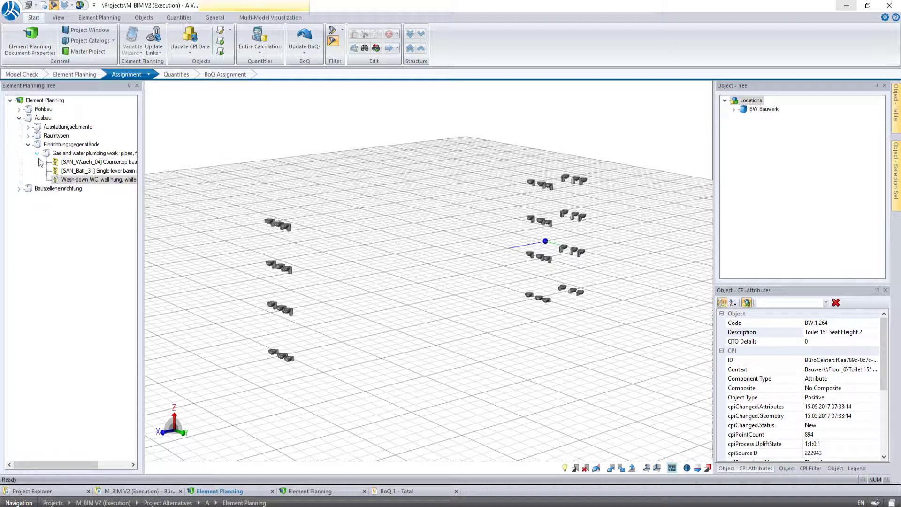
pyautogui.click(89, 180)
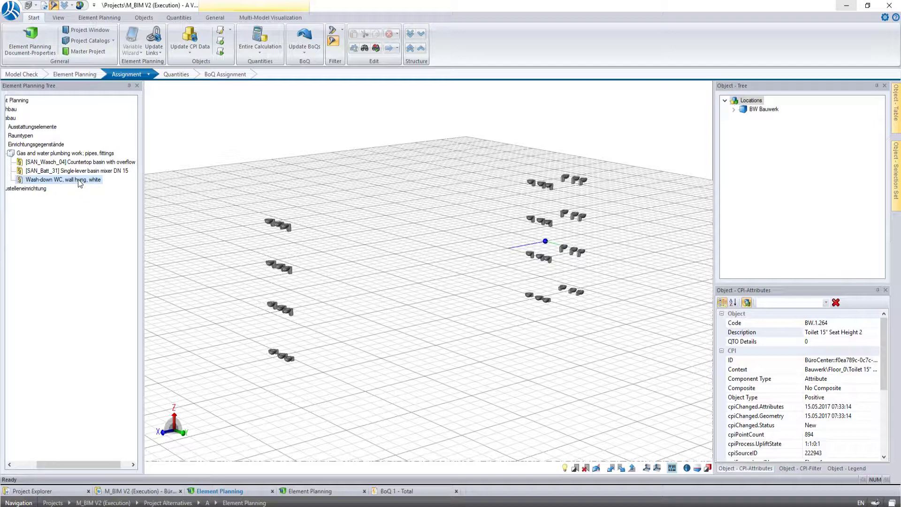
# Select one lowest-floor toilet, start assigning the wash-down WC item to it and choose No assignment.
pyautogui.click(291, 362)
pyautogui.moveTo(86, 181); pyautogui.dragTo(428, 272)
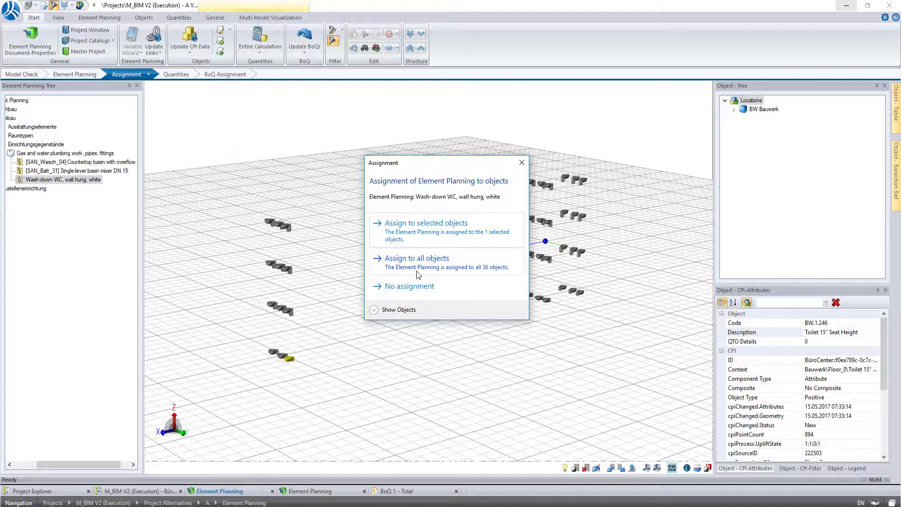
pyautogui.click(446, 292)
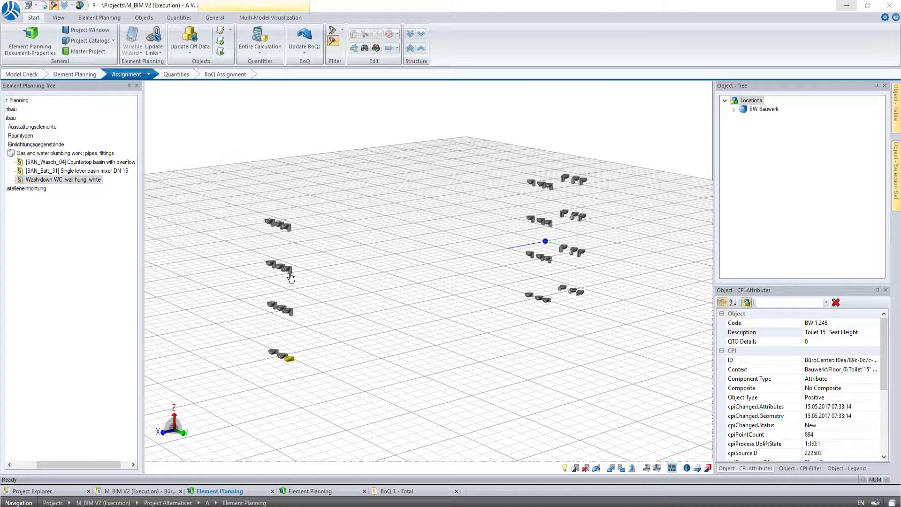
# Select the six toilets on the two lowest floors of one stack, start assigning the wash-down WC item and choose No assignment.
pyautogui.scroll(5, 281, 360)
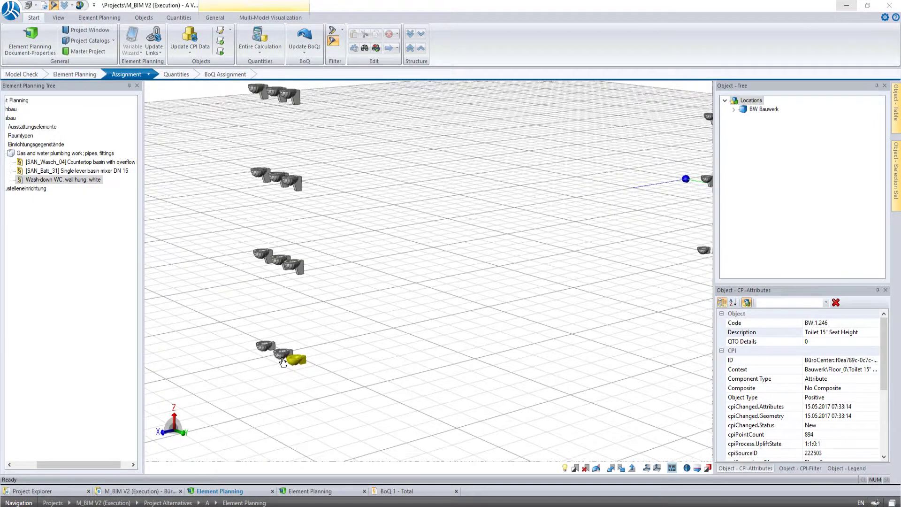
pyautogui.click(280, 364)
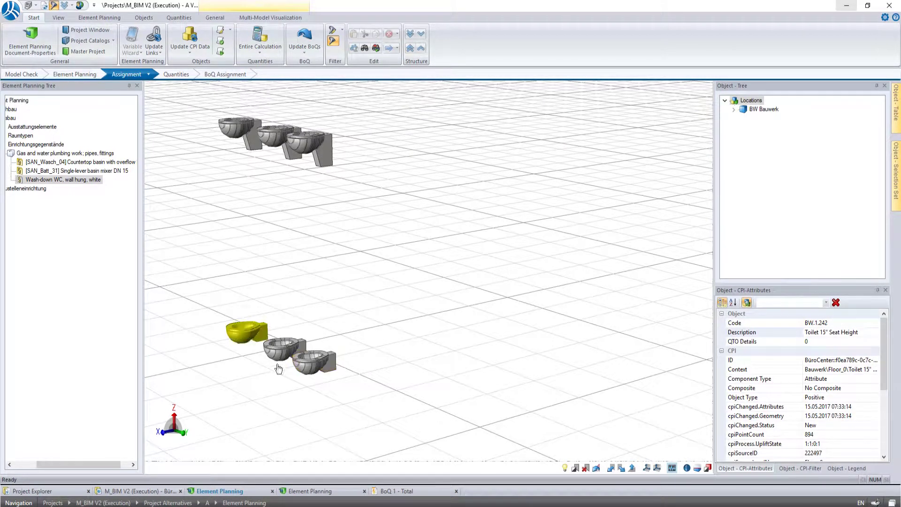
pyautogui.keyDown('ctrl'); pyautogui.click(288, 353); pyautogui.keyUp('ctrl')
pyautogui.keyDown('ctrl'); pyautogui.click(310, 364); pyautogui.keyUp('ctrl')
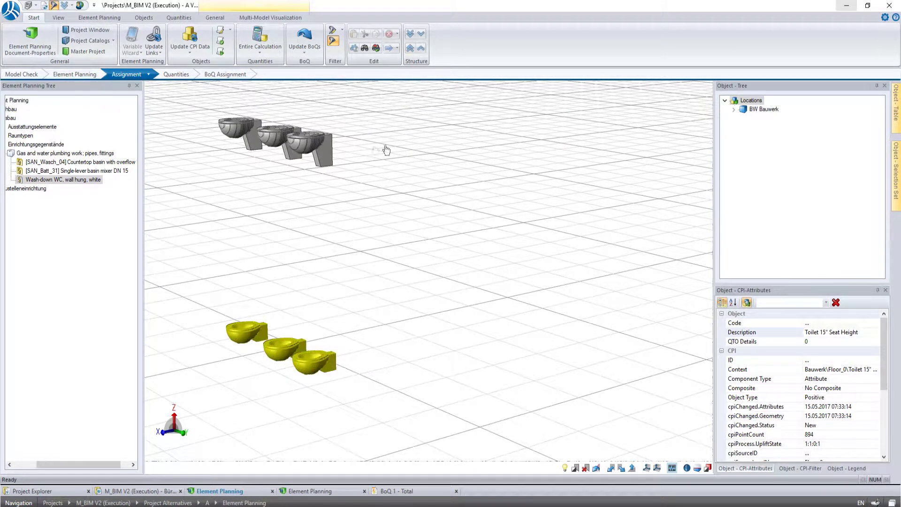
pyautogui.keyDown('ctrl'); pyautogui.click(321, 147); pyautogui.keyUp('ctrl')
pyautogui.keyDown('ctrl'); pyautogui.click(278, 137); pyautogui.keyUp('ctrl')
pyautogui.keyDown('ctrl'); pyautogui.click(240, 135); pyautogui.keyUp('ctrl')
pyautogui.scroll(-4, 509, 183)
pyautogui.moveTo(518, 211); pyautogui.dragTo(328, 306, button='middle')
pyautogui.scroll(-4, 479, 282)
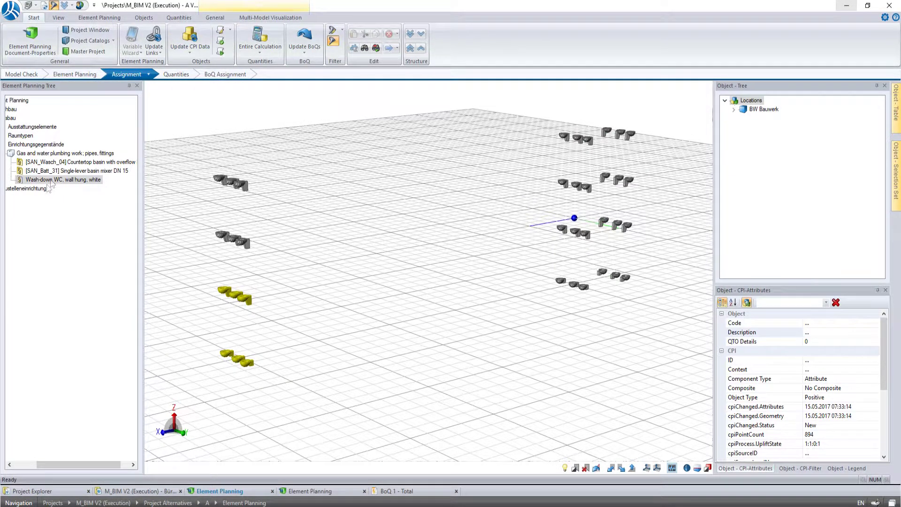
pyautogui.moveTo(47, 180); pyautogui.dragTo(452, 273)
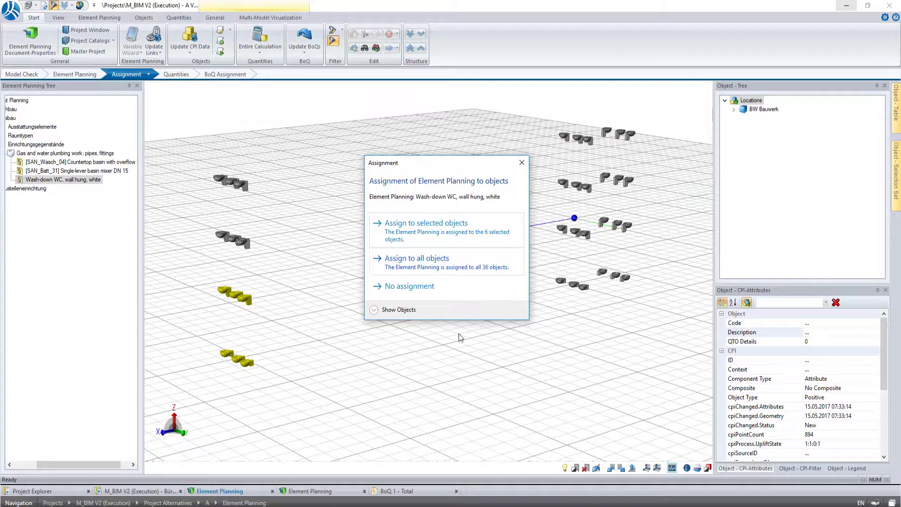
pyautogui.click(486, 294)
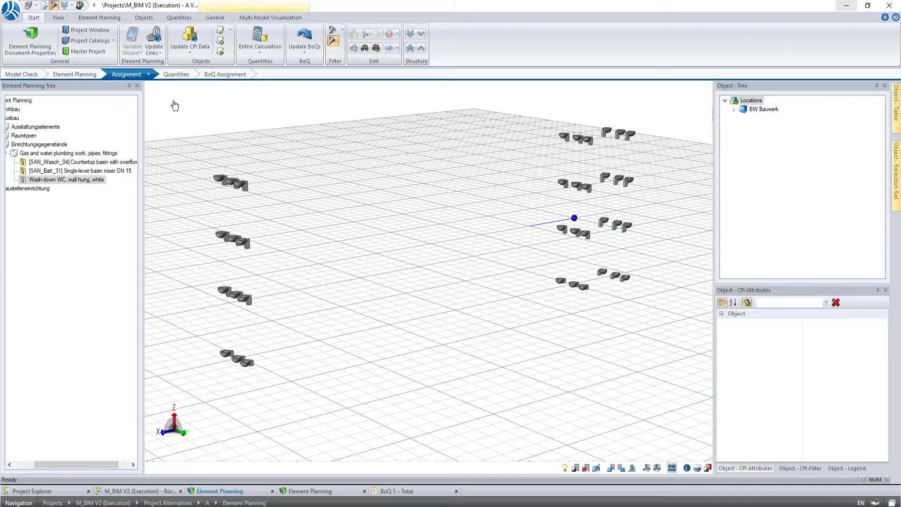
# Select all filtered toilets together, start assigning the wash-down WC item and choose No assignment.
pyautogui.moveTo(173, 92); pyautogui.dragTo(680, 428)
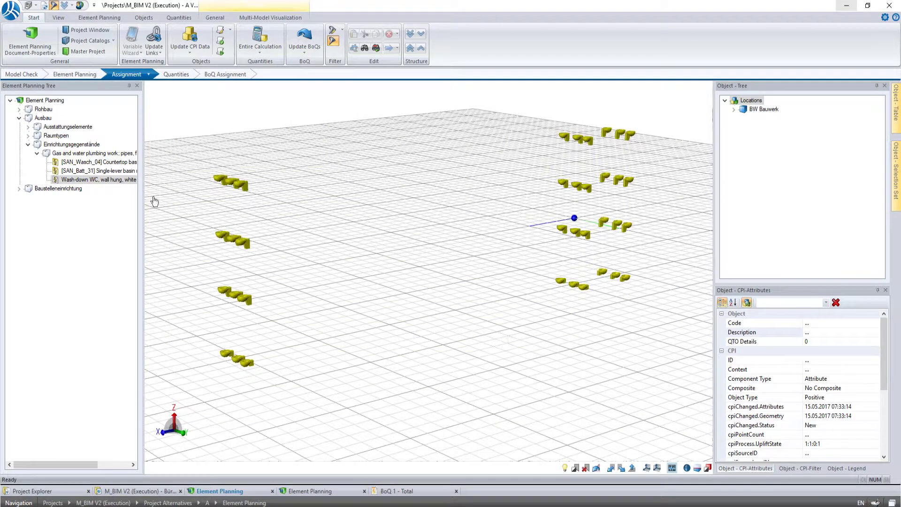
pyautogui.moveTo(62, 183); pyautogui.dragTo(426, 266)
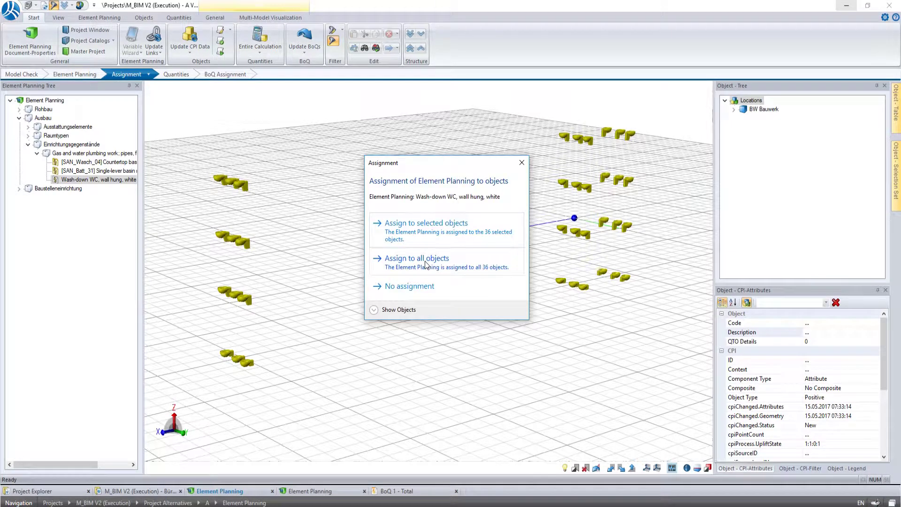
pyautogui.click(461, 287)
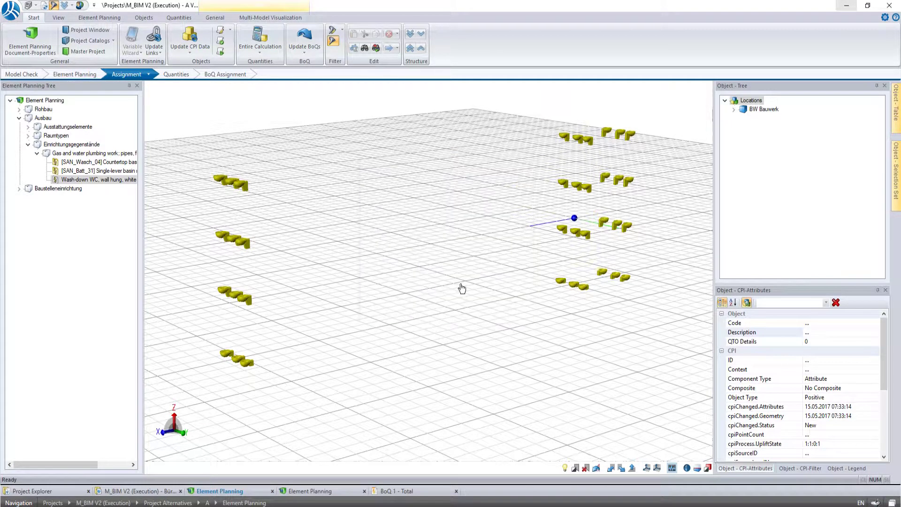
# Select the toilet stack standing apart from the others and assign the wash-down WC item to all objects, then clear the selection.
pyautogui.moveTo(165, 133); pyautogui.dragTo(307, 385)
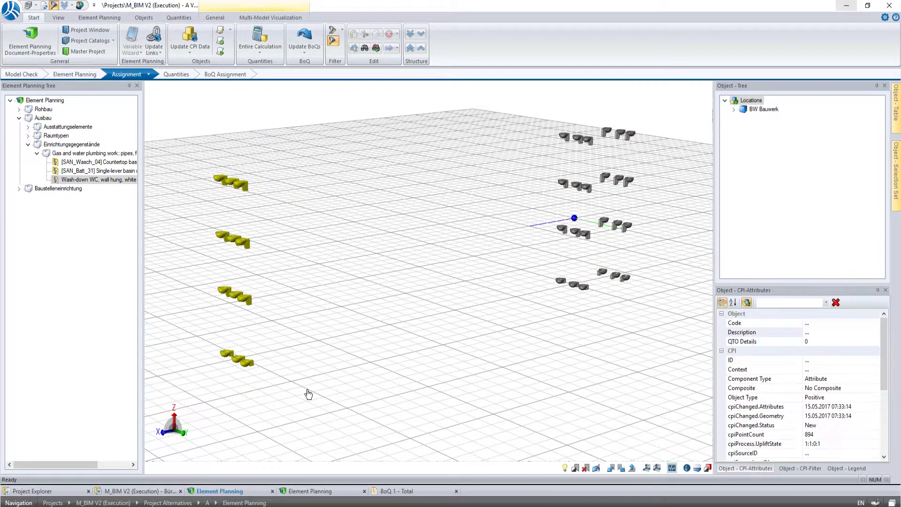
pyautogui.moveTo(93, 182); pyautogui.dragTo(409, 224)
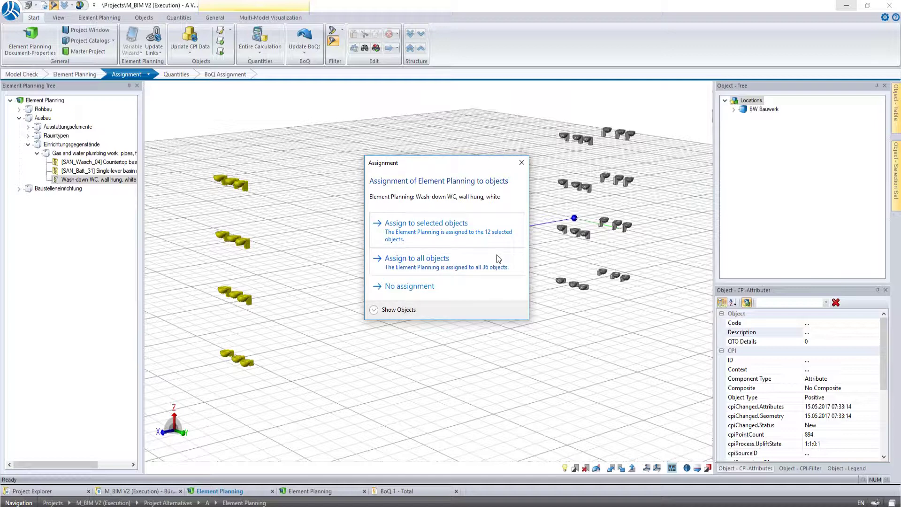
pyautogui.click(498, 259)
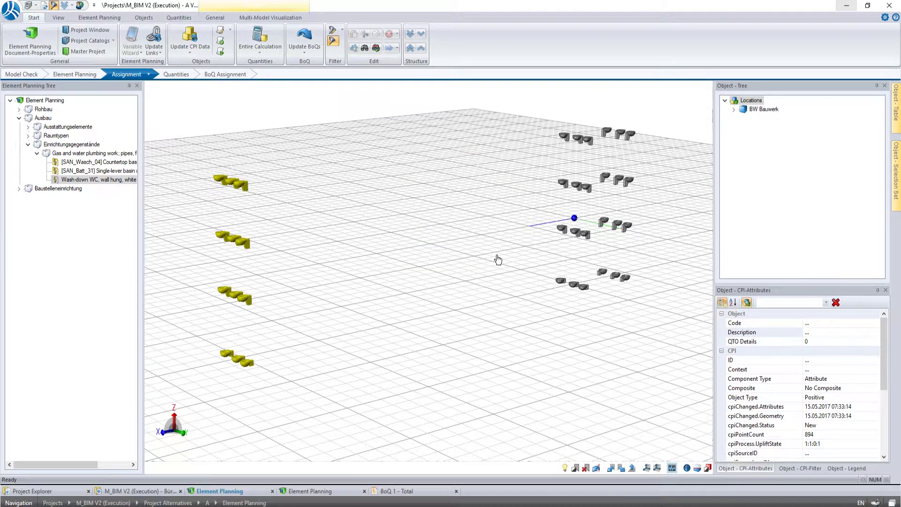
pyautogui.click(434, 344)
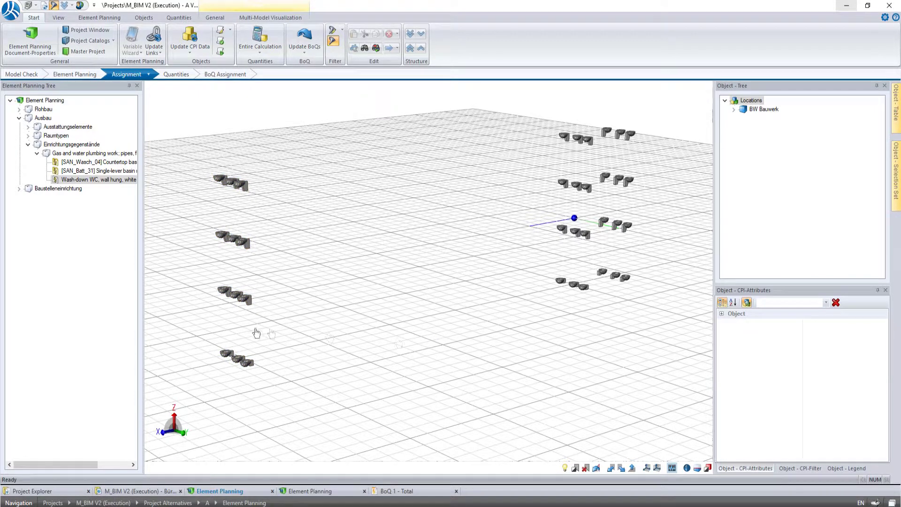
# Clear the Description filter in Model Check and check a top-floor toilet's assigned element planning in its CPI attributes.
pyautogui.click(43, 74)
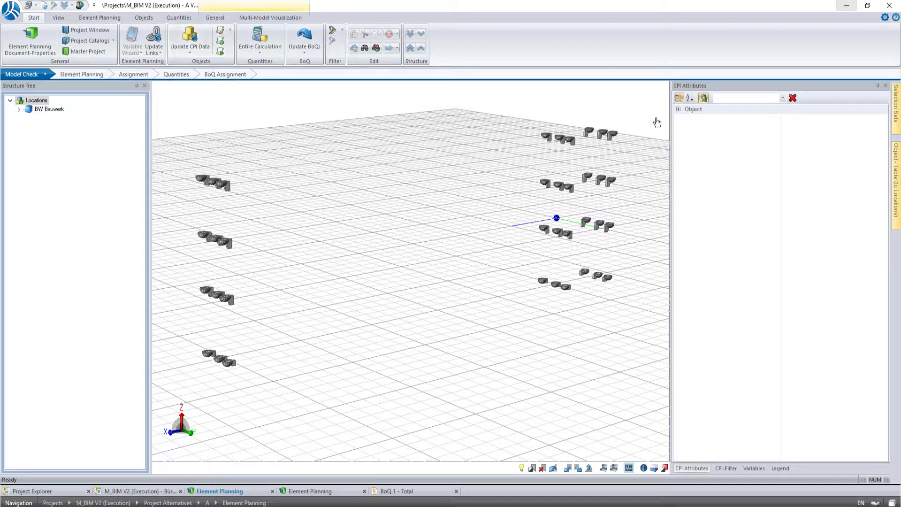
pyautogui.click(735, 468)
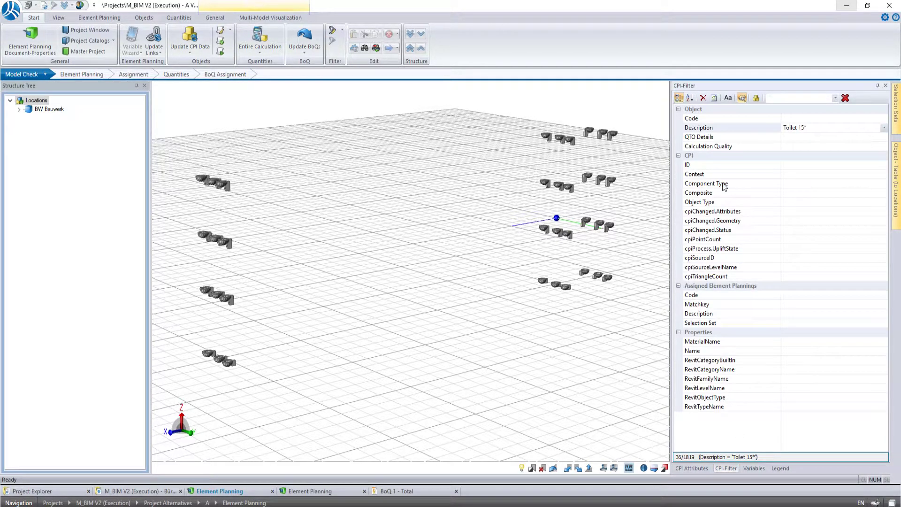
pyautogui.click(588, 132)
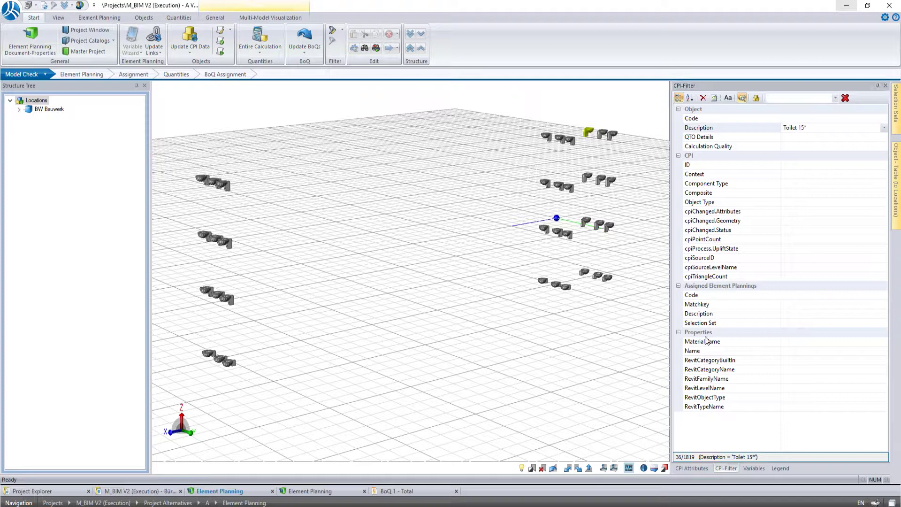
pyautogui.click(702, 97)
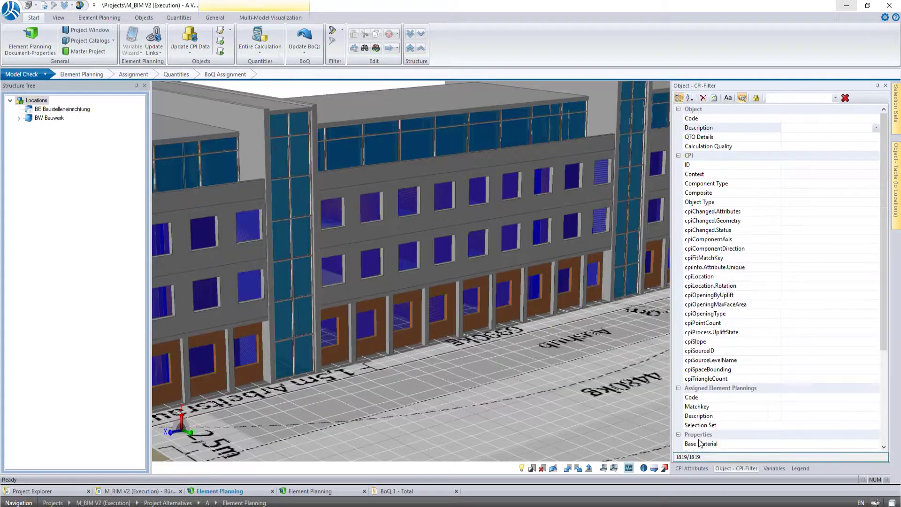
pyautogui.click(703, 472)
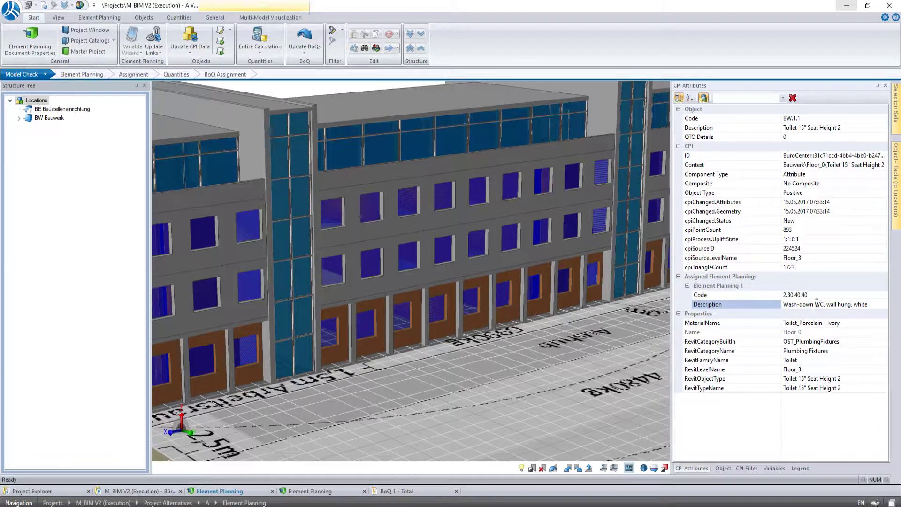
pyautogui.scroll(-5, 330, 221)
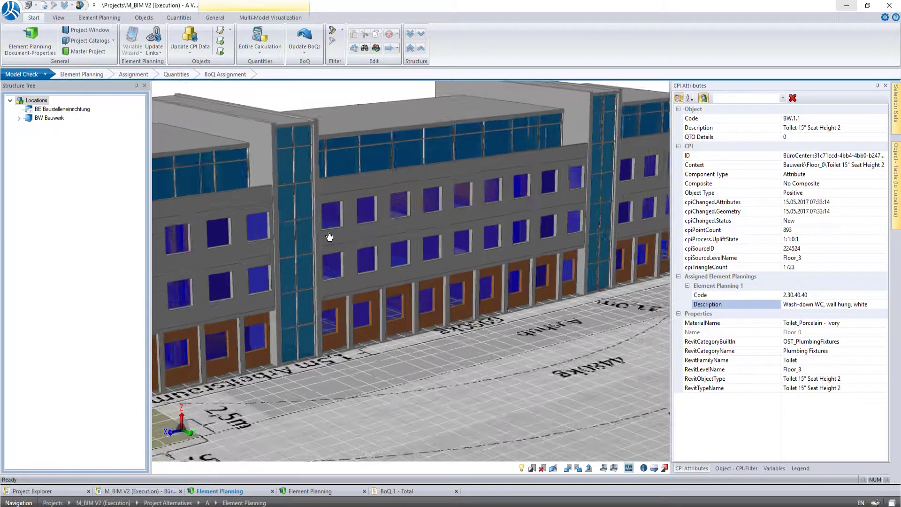